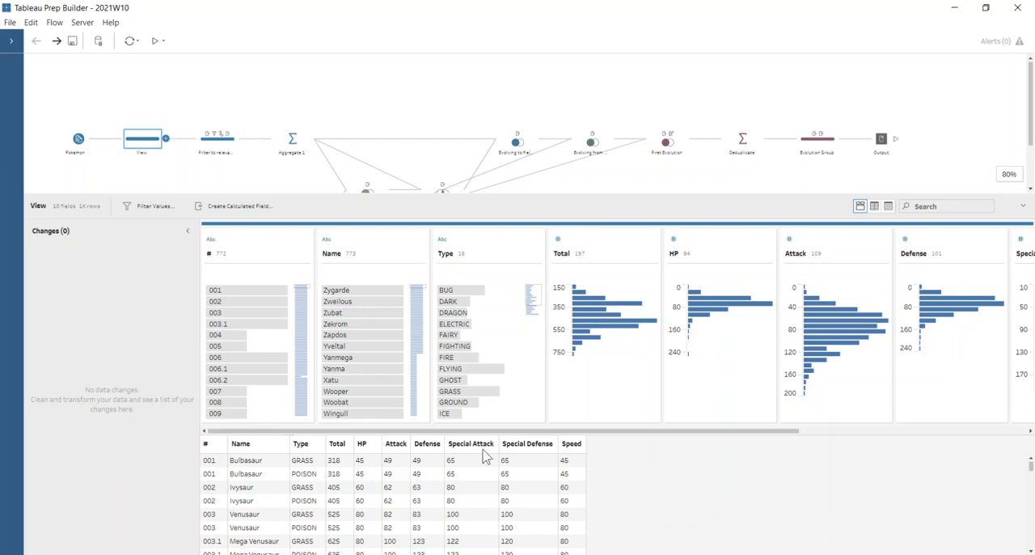
Open the Filter to relevant PKMN step and view the data type options of the # field
{"action": "left_click", "coordinate": [218, 142]}
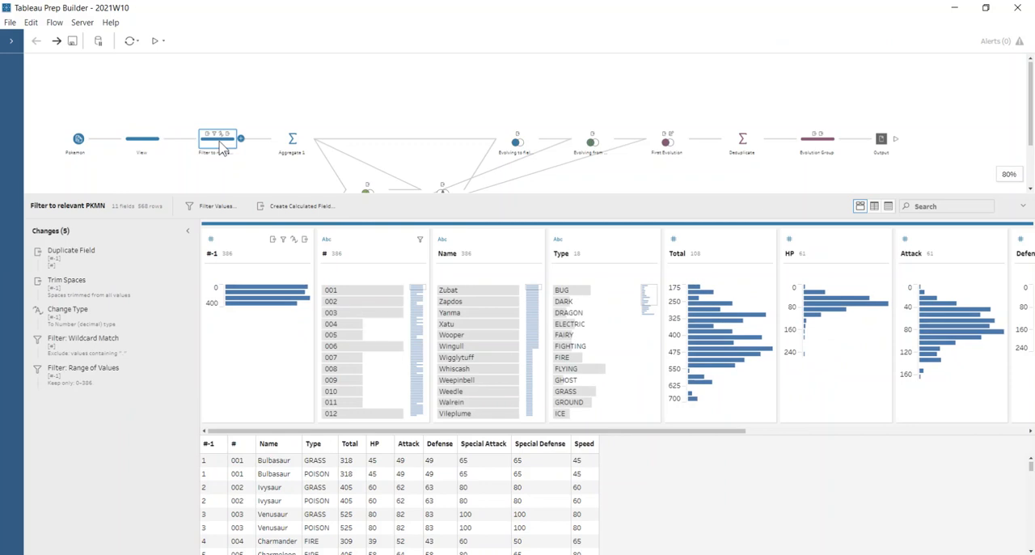
{"action": "left_click", "coordinate": [366, 247]}
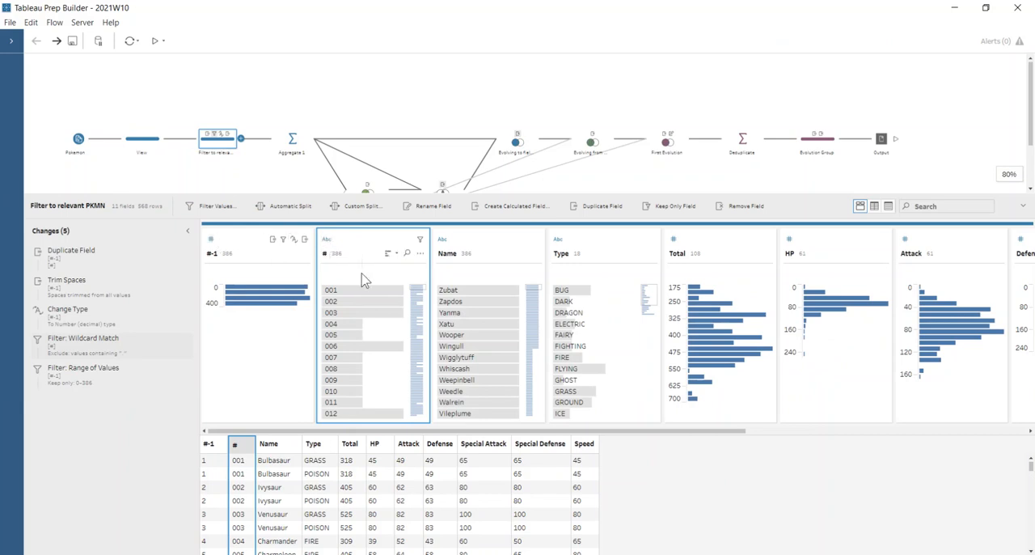
{"action": "left_click", "coordinate": [327, 241]}
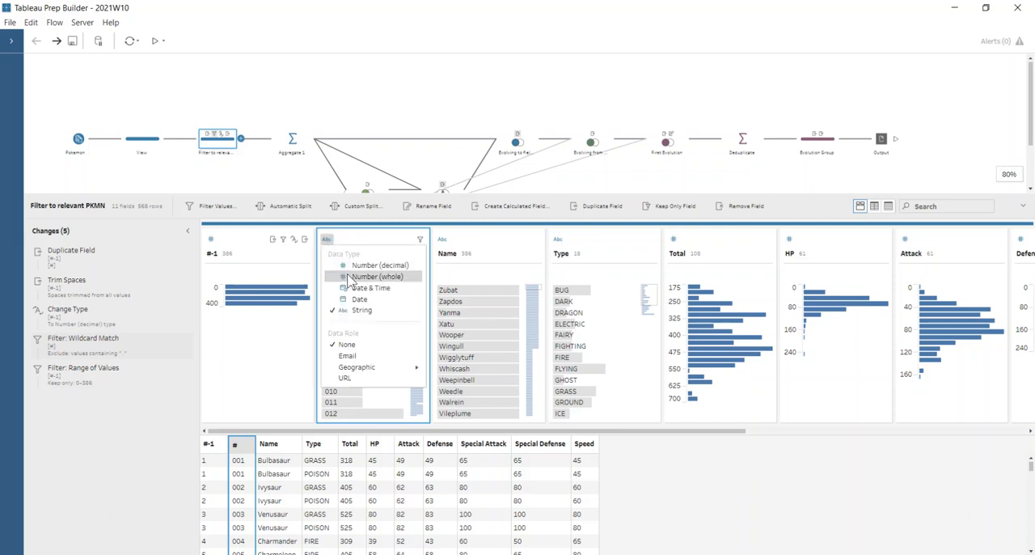
{"action": "left_click", "coordinate": [361, 237]}
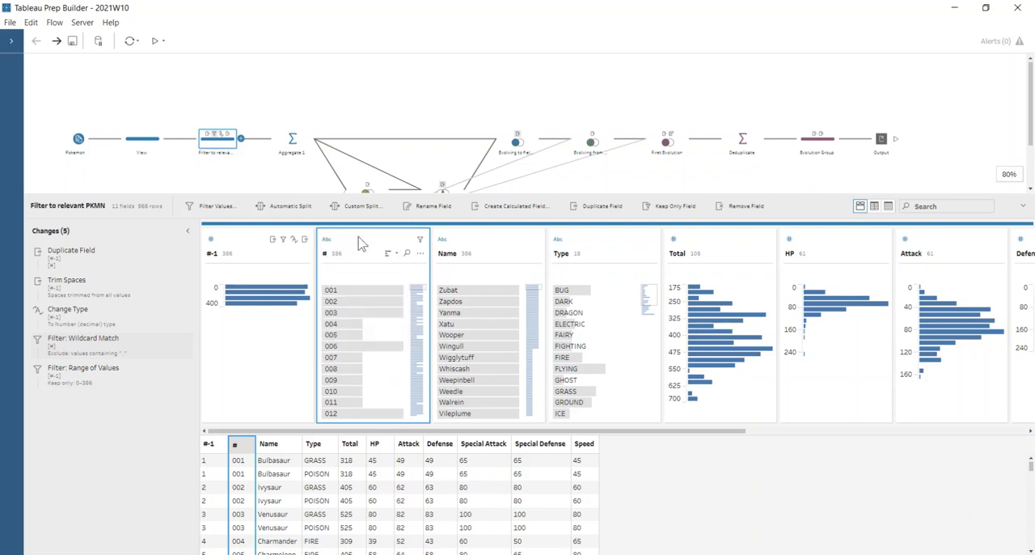
Highlight the rows for # value 001 and view the available operations for the #-1 field
{"action": "left_click", "coordinate": [340, 289]}
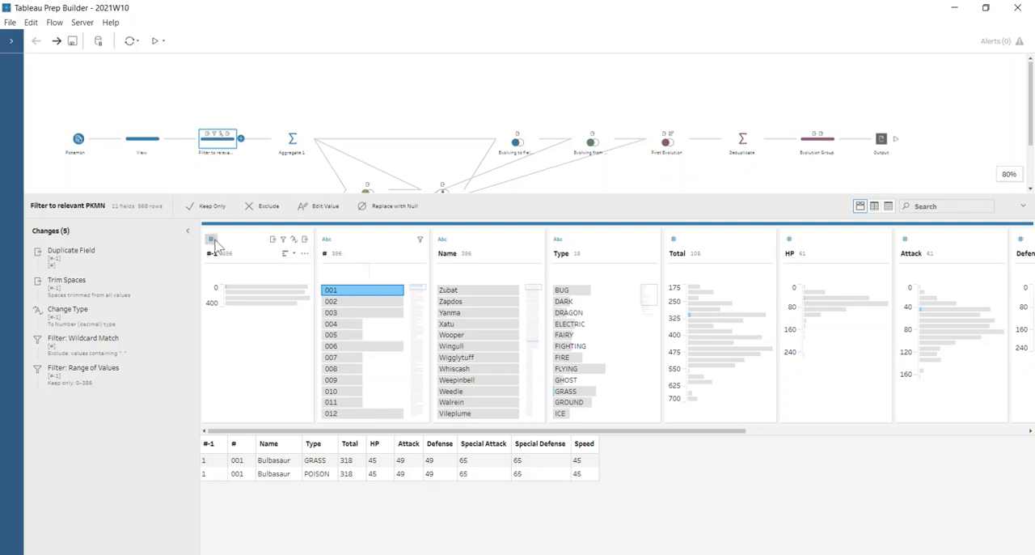
{"action": "left_click", "coordinate": [304, 253]}
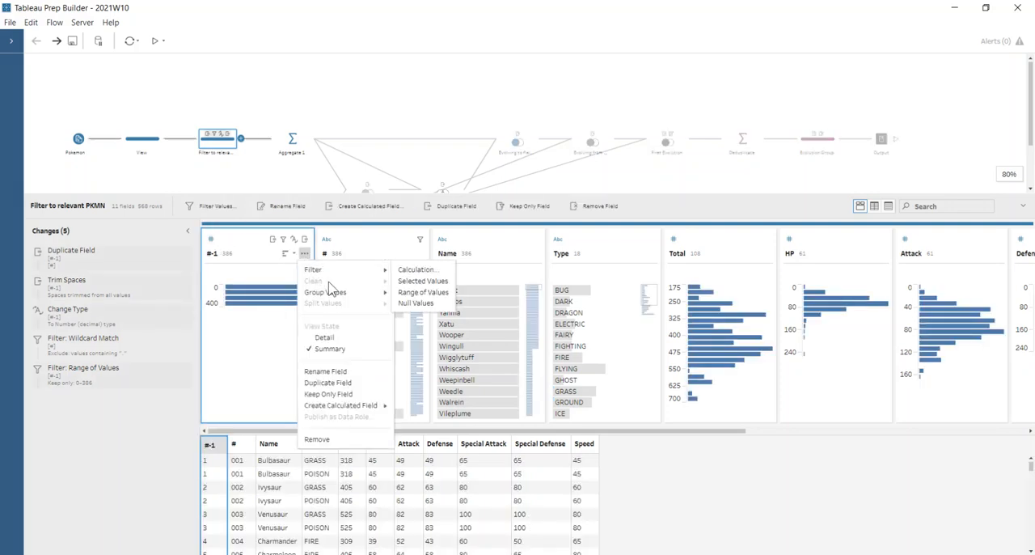
{"action": "left_click", "coordinate": [349, 245]}
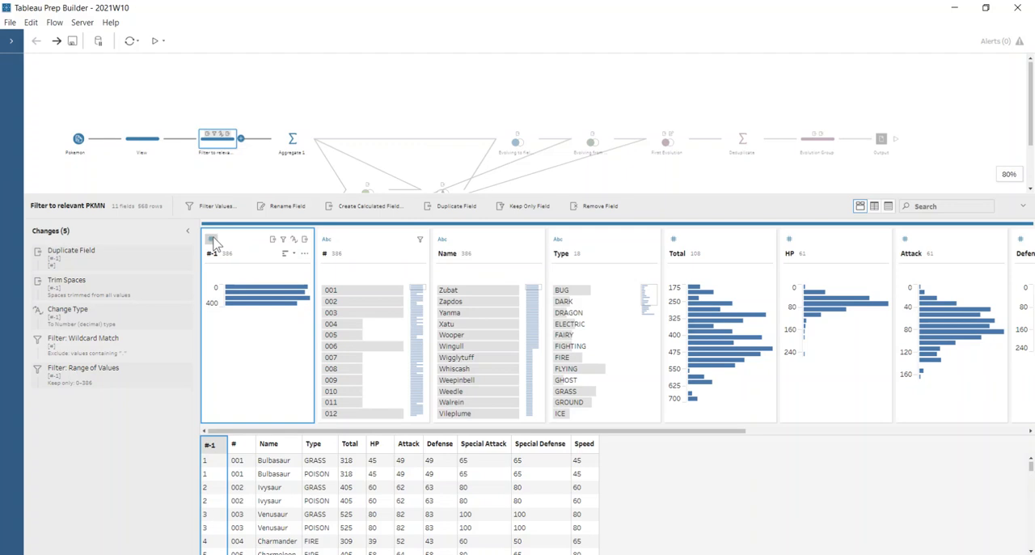
View the cleaning operations available for the # field, including Trim Spaces, and highlight the Name field
{"action": "left_click", "coordinate": [419, 253]}
{"action": "mouse_move", "coordinate": [441, 280]}
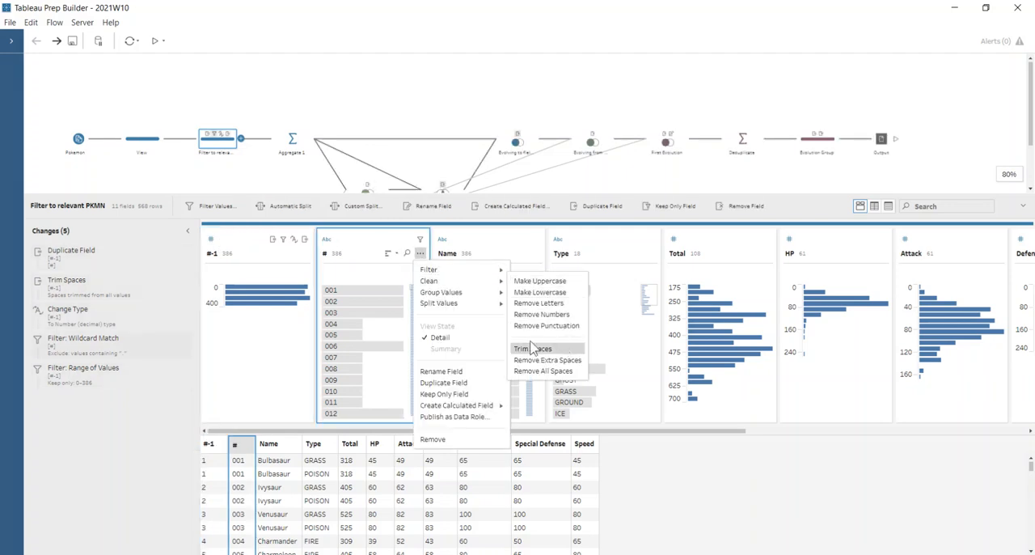
{"action": "left_click", "coordinate": [228, 369]}
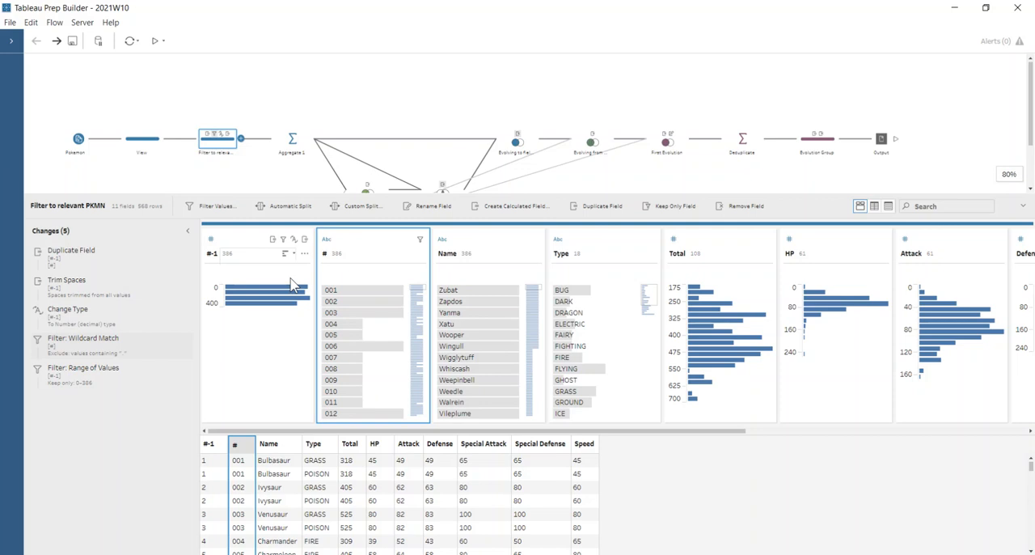
{"action": "left_click", "coordinate": [381, 245]}
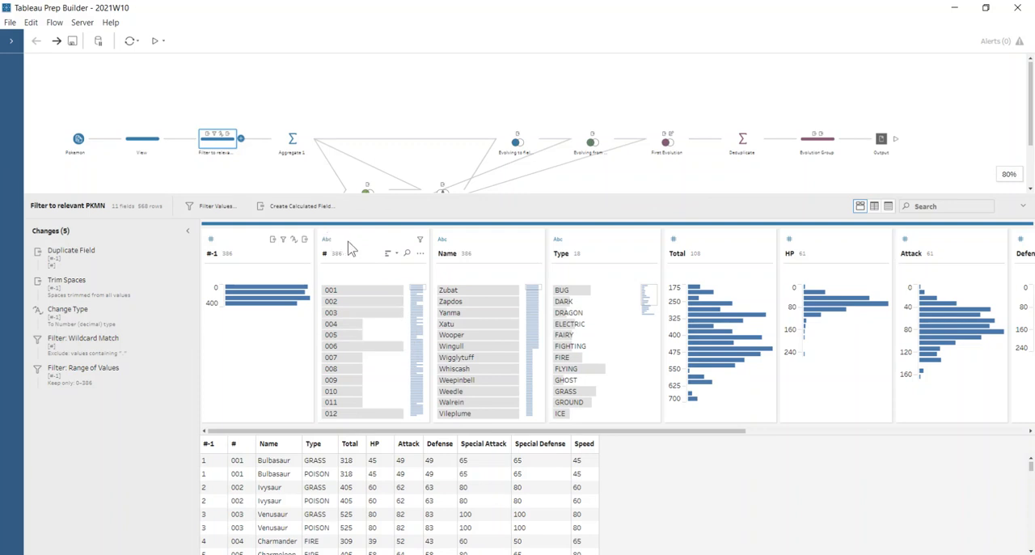
{"action": "left_click", "coordinate": [350, 243]}
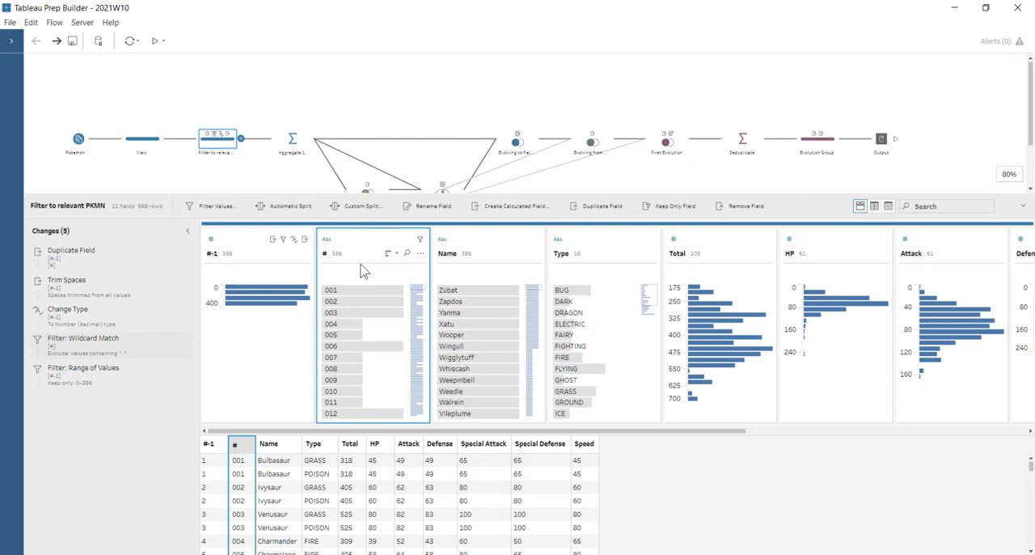
{"action": "left_click", "coordinate": [503, 243]}
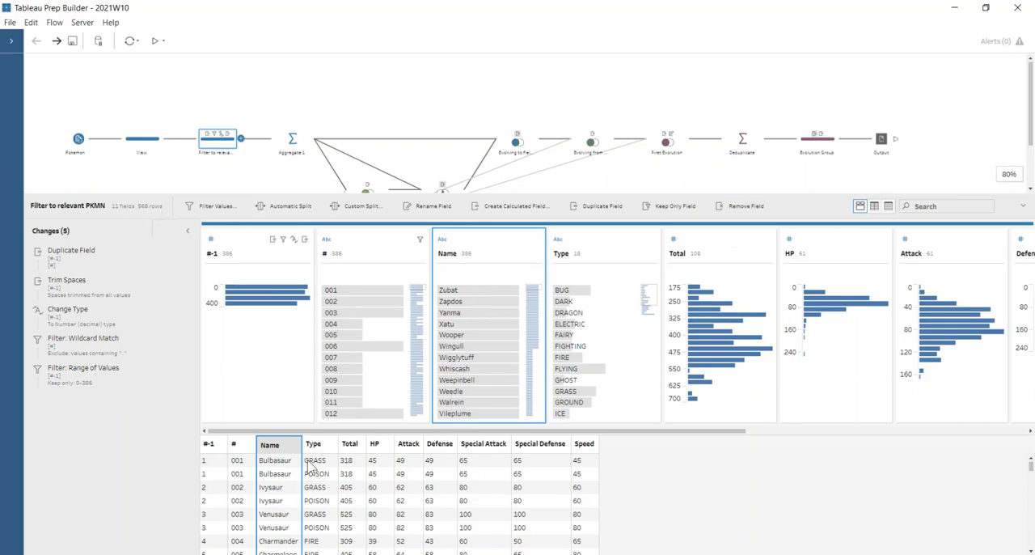
Review the grouped fields in the Aggregate 1 step and the fields in the evolution data's View step
{"action": "left_click", "coordinate": [293, 139]}
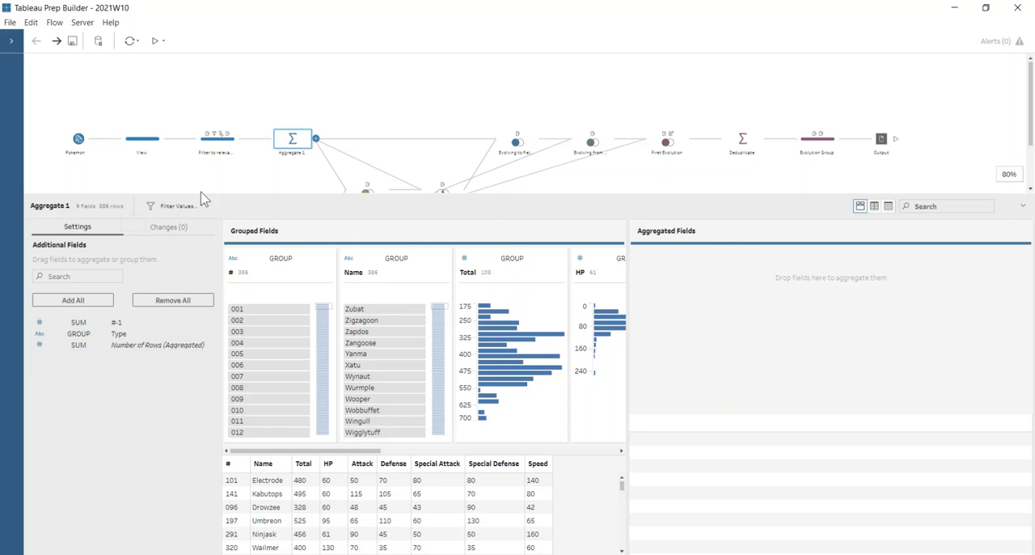
{"action": "scroll", "coordinate": [228, 188], "scroll_direction": "down", "scroll_amount": 2}
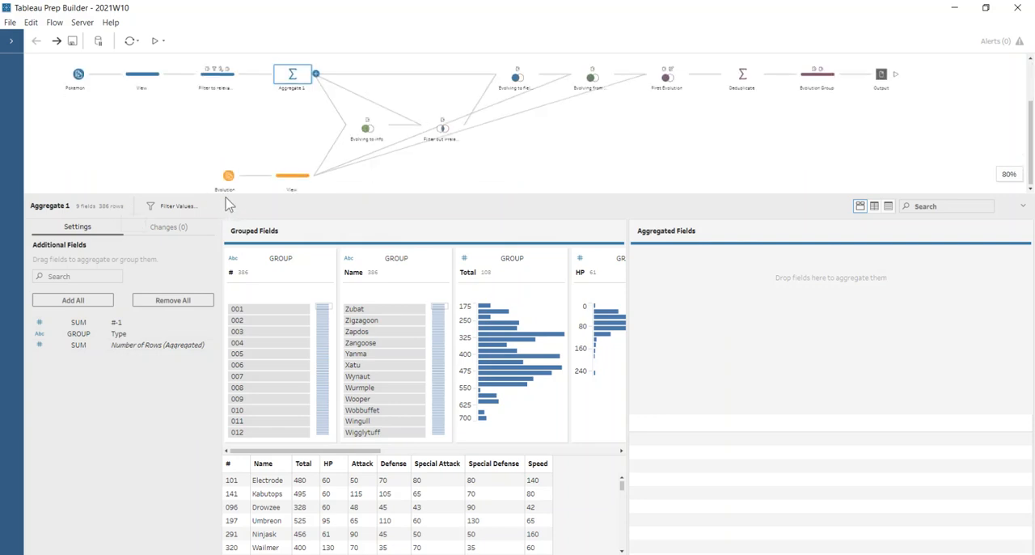
{"action": "left_click", "coordinate": [283, 183]}
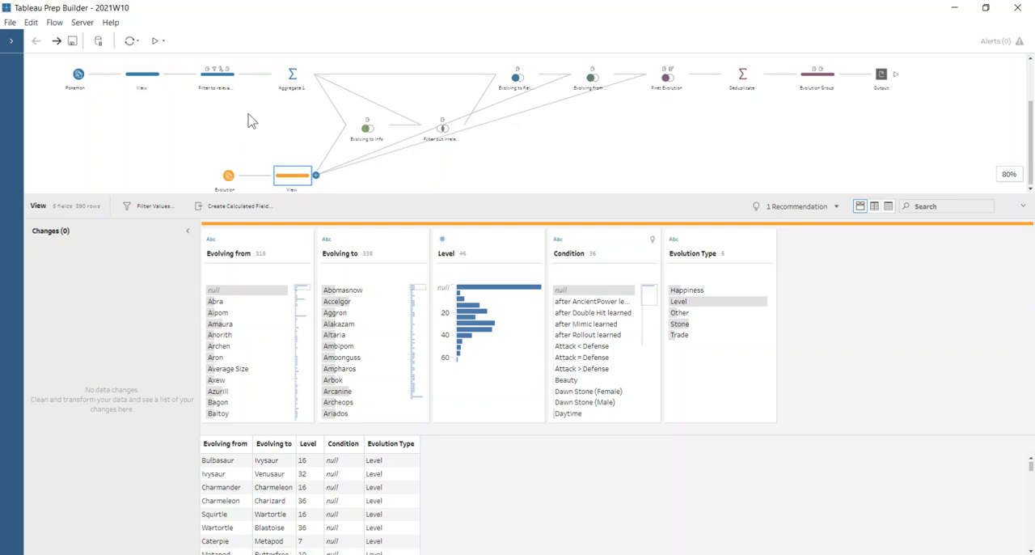
Review all result fields of the Evolving to info join and highlight the rows for Snorunt
{"action": "left_click", "coordinate": [359, 132]}
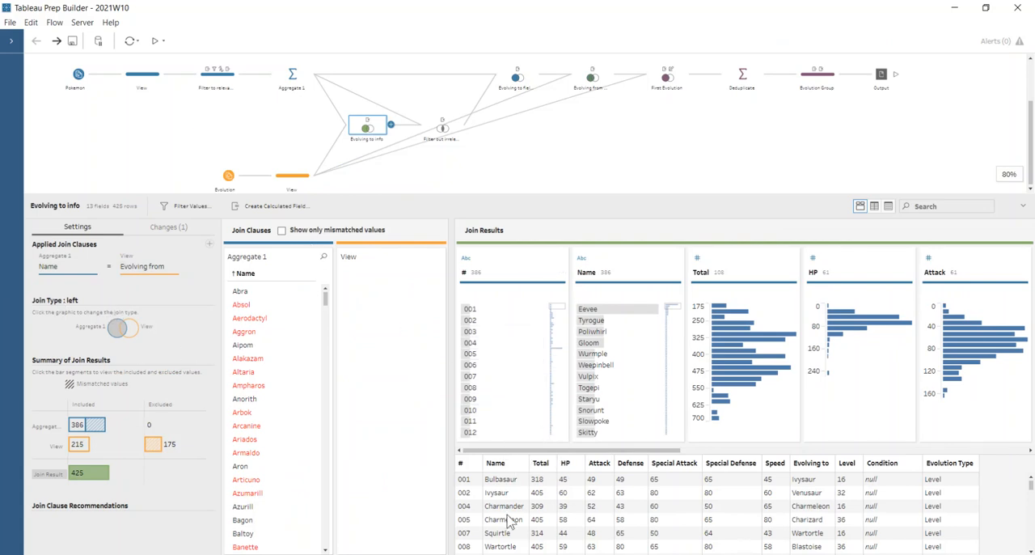
{"action": "left_click_drag", "start_coordinate": [564, 453], "coordinate": [965, 482]}
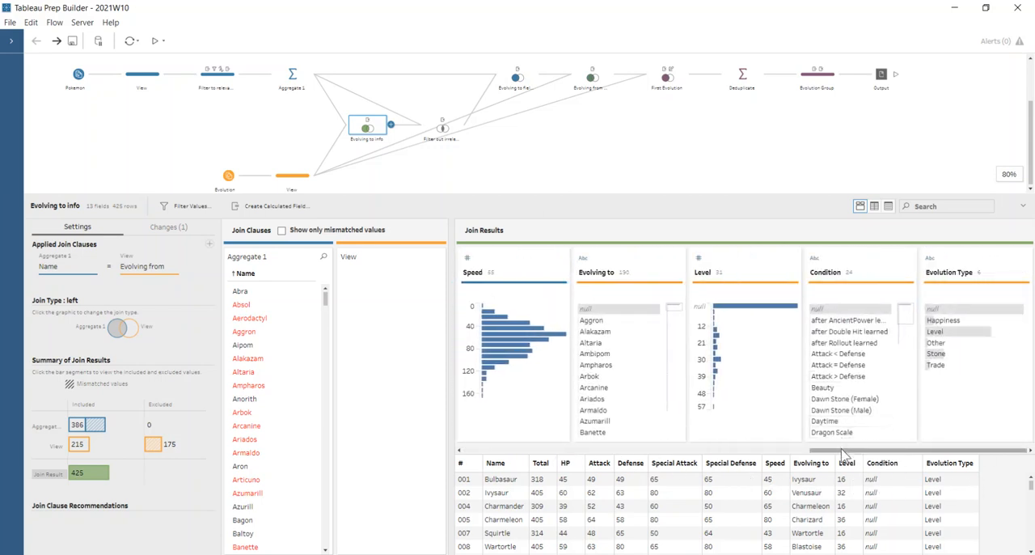
{"action": "left_click_drag", "start_coordinate": [846, 451], "coordinate": [484, 441]}
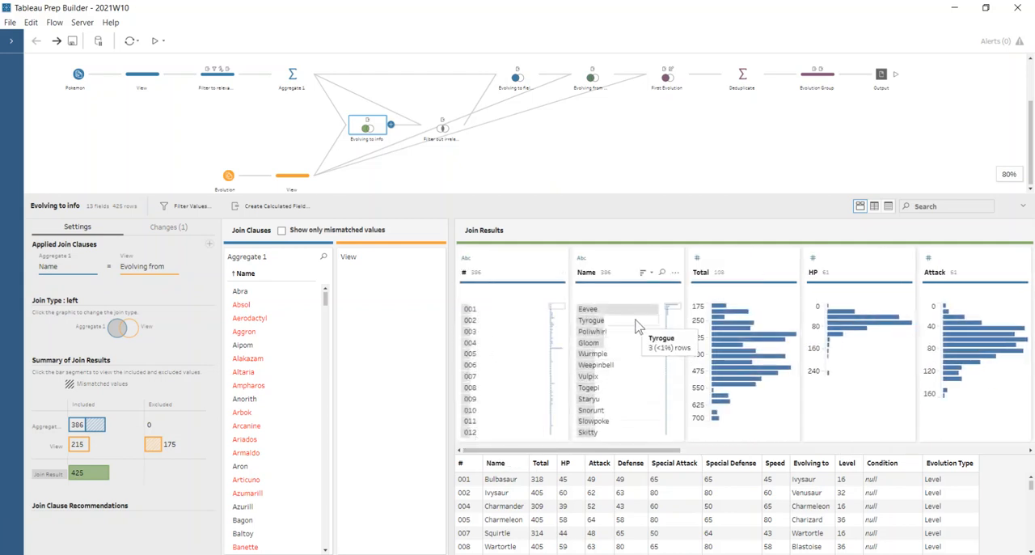
{"action": "left_click", "coordinate": [621, 413]}
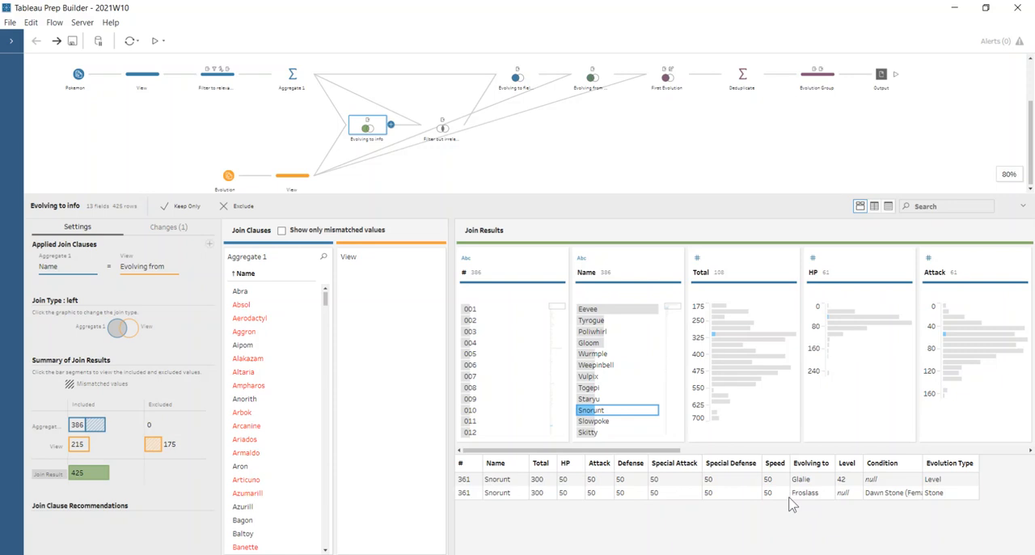
Open the Filter out irrelevant join and check its Evolving to values for mismatches through the end of the list
{"action": "left_click_drag", "start_coordinate": [375, 132], "coordinate": [380, 81]}
{"action": "scroll", "coordinate": [381, 85], "scroll_direction": "up", "scroll_amount": 2}
{"action": "left_click_drag", "start_coordinate": [332, 81], "coordinate": [443, 129]}
{"action": "left_click", "coordinate": [447, 135]}
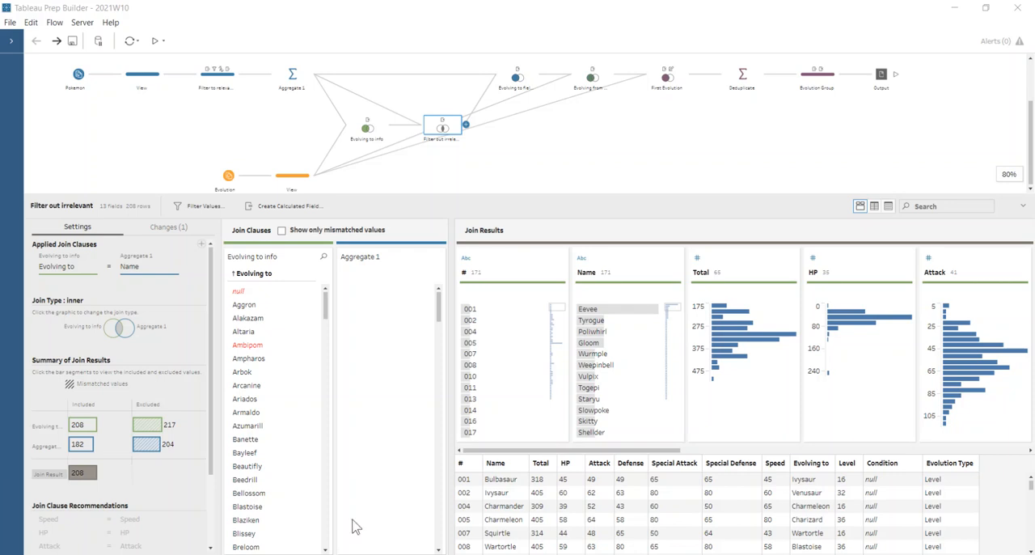
{"action": "left_click_drag", "start_coordinate": [326, 306], "coordinate": [328, 426]}
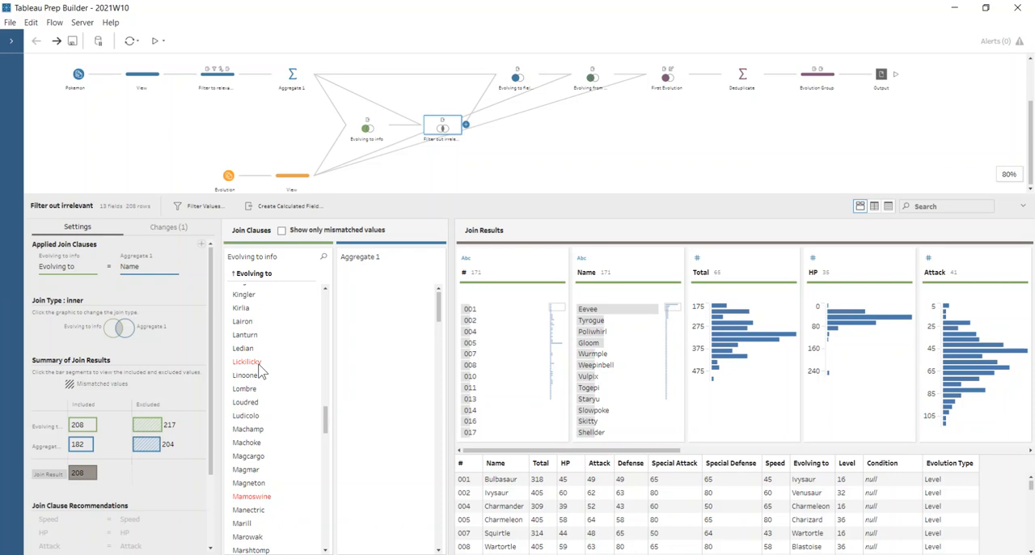
{"action": "scroll", "coordinate": [286, 393], "scroll_direction": "down", "scroll_amount": 10}
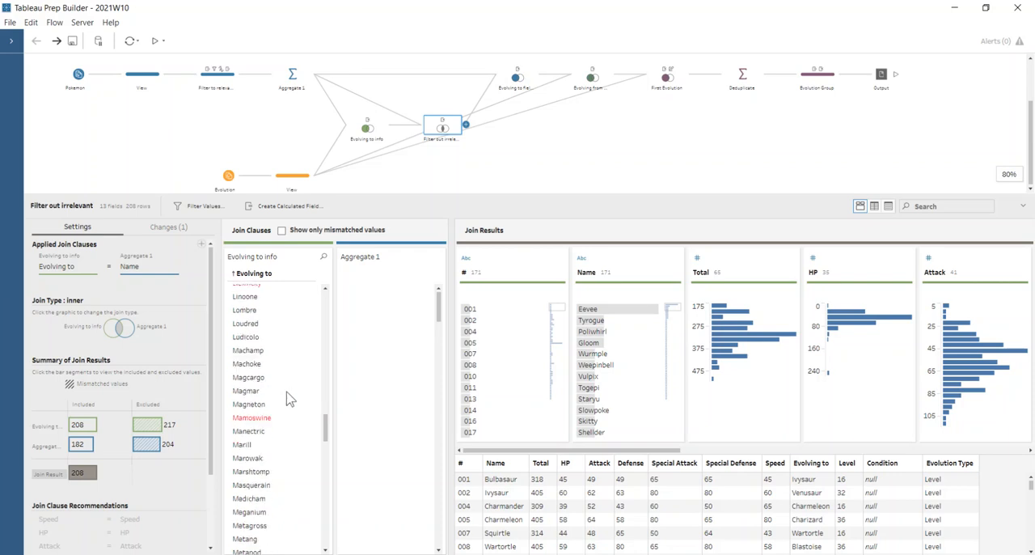
{"action": "scroll", "coordinate": [289, 399], "scroll_direction": "down", "scroll_amount": 15}
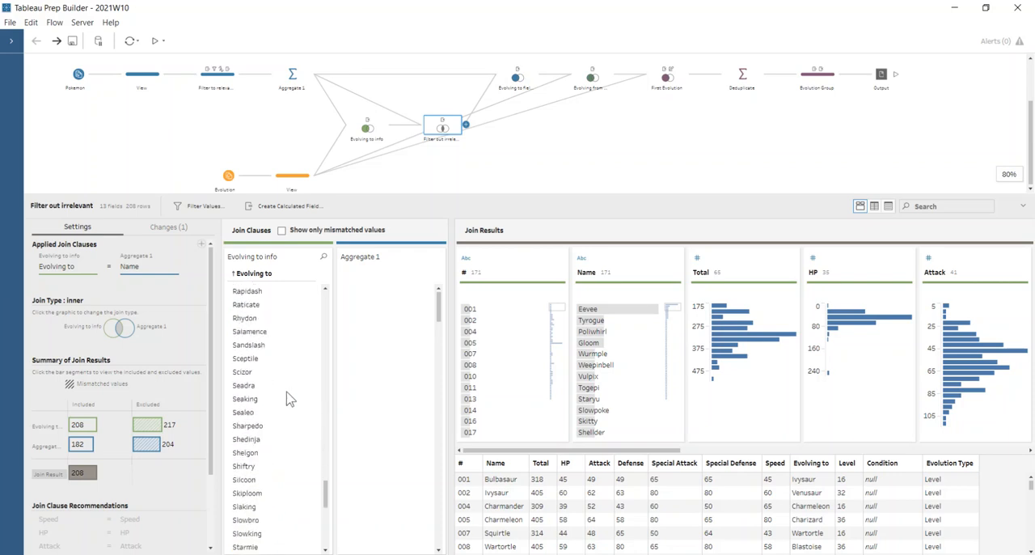
{"action": "scroll", "coordinate": [290, 399], "scroll_direction": "down", "scroll_amount": 3}
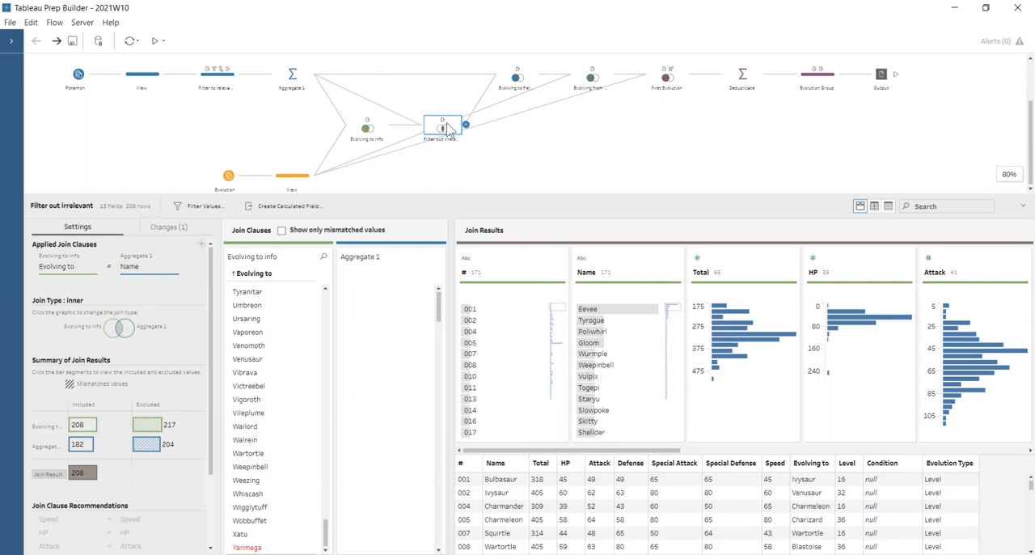
Review the Evolving to fields added join and the evolution data's View step
{"action": "left_click", "coordinate": [508, 77]}
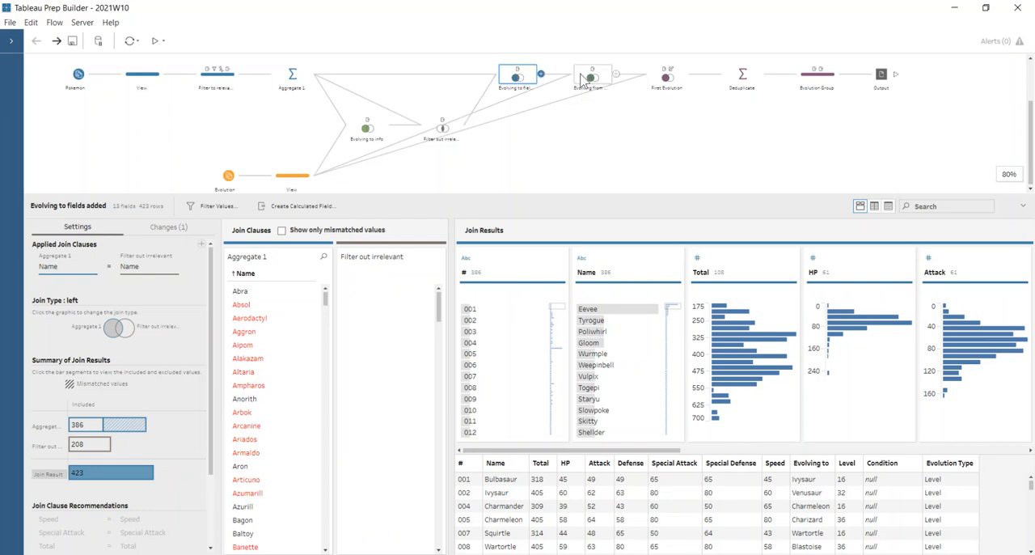
{"action": "left_click", "coordinate": [295, 175]}
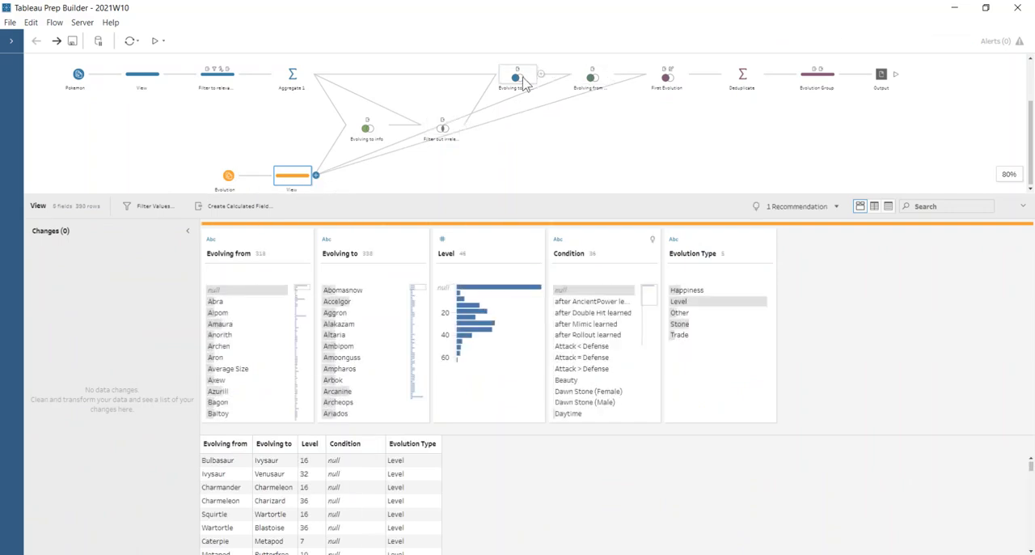
Search the Name values in the Evolving from field join results for "ivy" and highlight Ivysaur's rows
{"action": "left_click", "coordinate": [592, 76]}
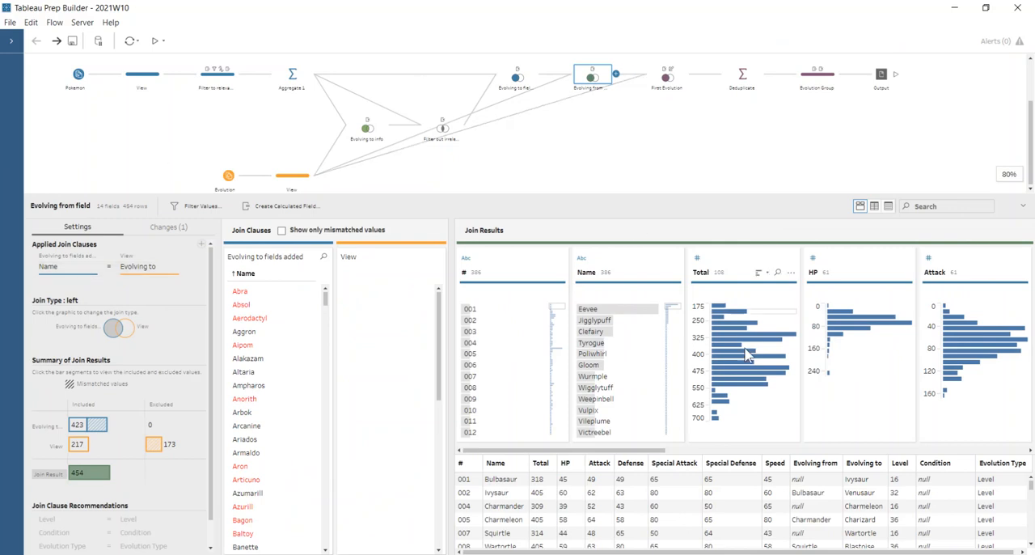
{"action": "scroll", "coordinate": [634, 402], "scroll_direction": "down", "scroll_amount": 5}
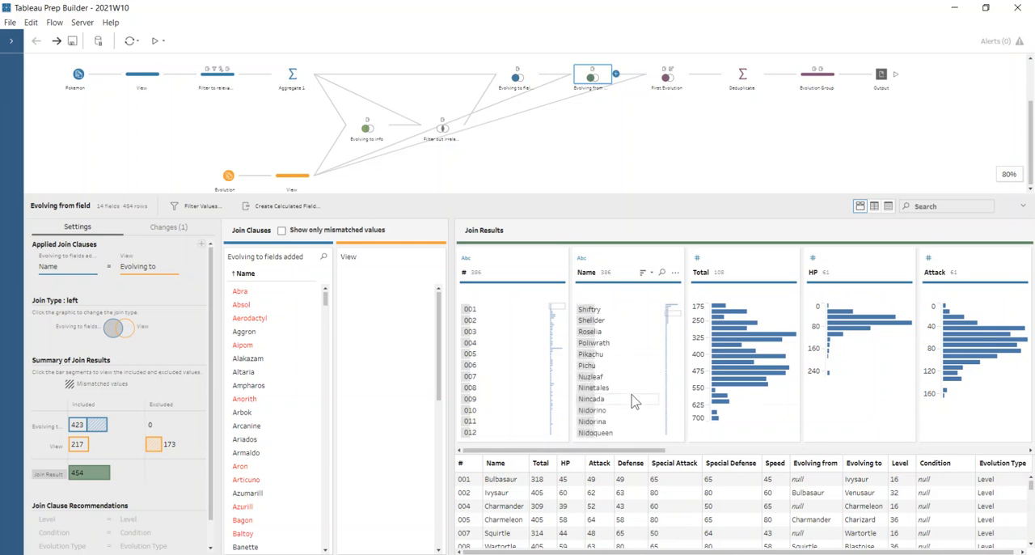
{"action": "scroll", "coordinate": [633, 400], "scroll_direction": "down", "scroll_amount": 3}
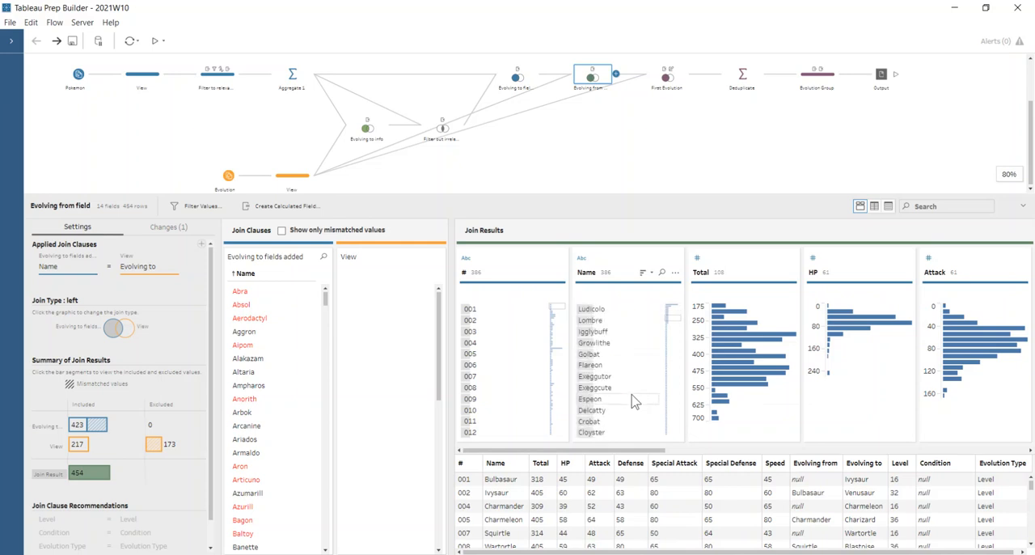
{"action": "left_click", "coordinate": [662, 274]}
{"action": "type", "text": "ver"}
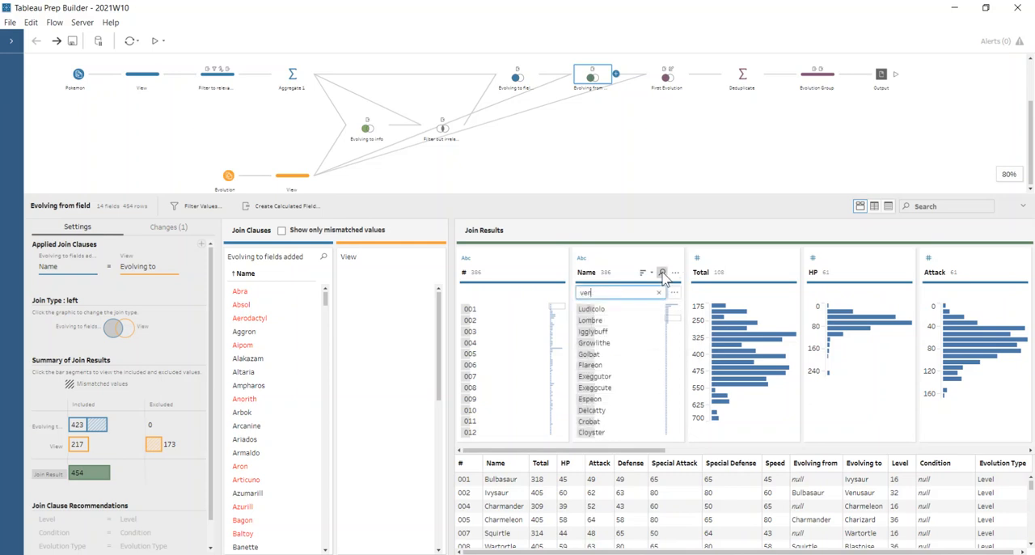
{"action": "type", "text": "us"}
{"action": "key", "text": "BackSpace"}
{"action": "key", "text": "BackSpace"}
{"action": "key", "text": "BackSpace"}
{"action": "key", "text": "BackSpace"}
{"action": "key", "text": "BackSpace"}
{"action": "type", "text": "ivy"}
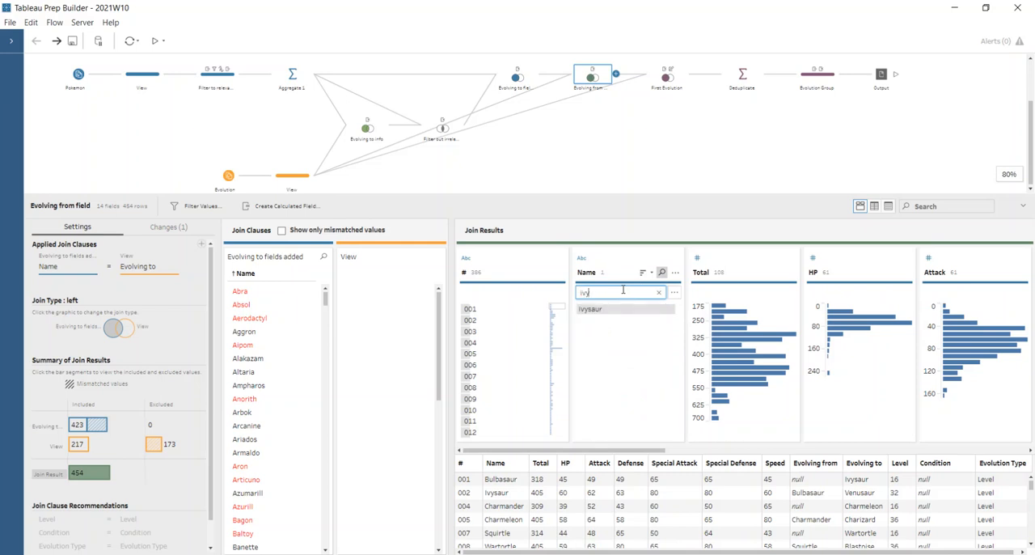
{"action": "left_click", "coordinate": [633, 309]}
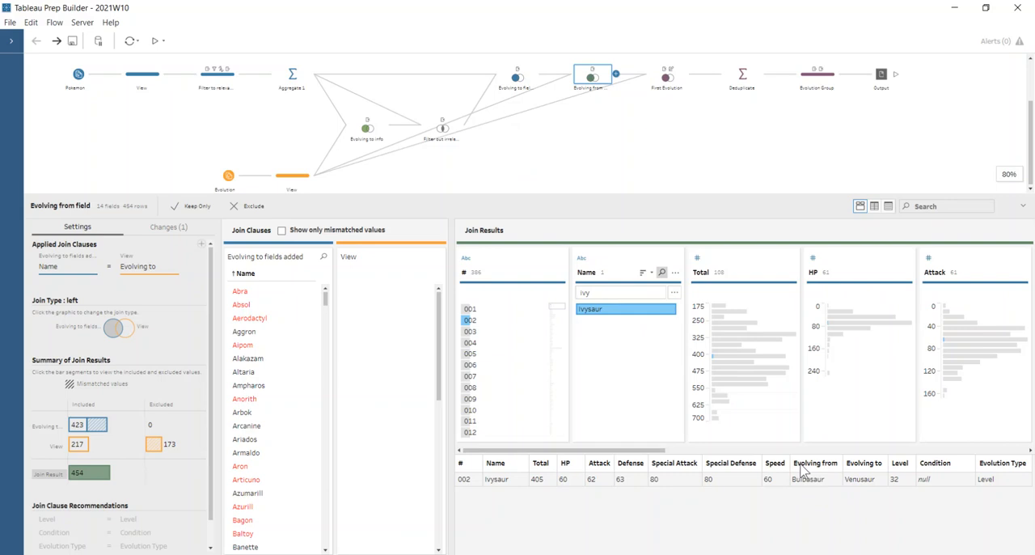
Search the Name values for "bulb" and highlight Bulbasaur's rows in the join results
{"action": "double_click", "coordinate": [597, 294]}
{"action": "type", "text": "bulb"}
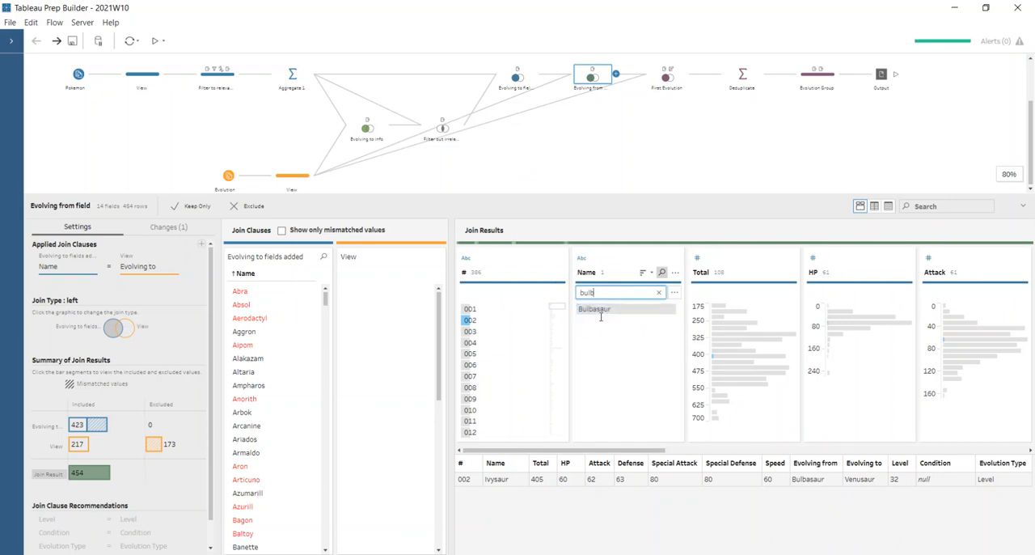
{"action": "left_click", "coordinate": [602, 309]}
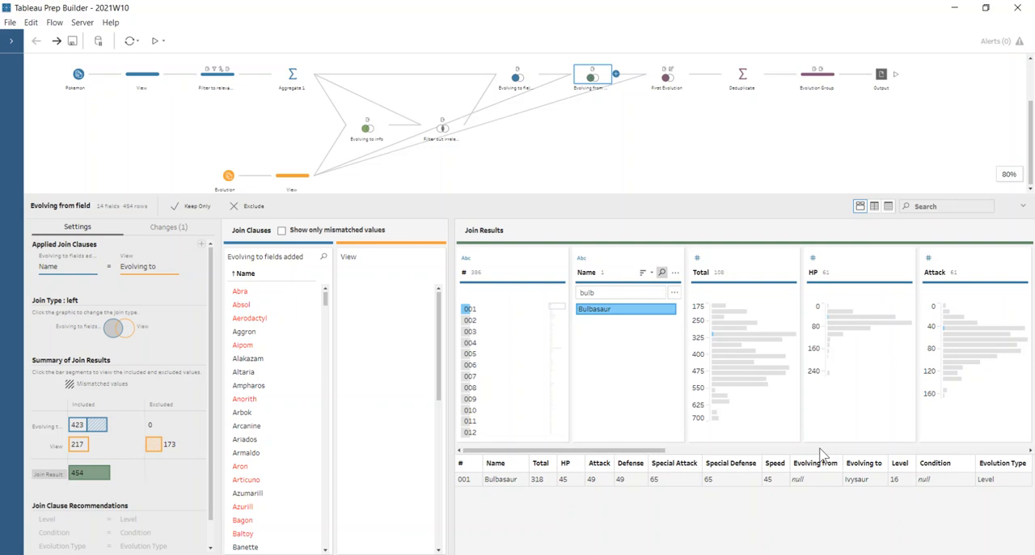
Search the Name values for "venu" and highlight Venusaur's rows in the Evolving from field join results
{"action": "double_click", "coordinate": [608, 291]}
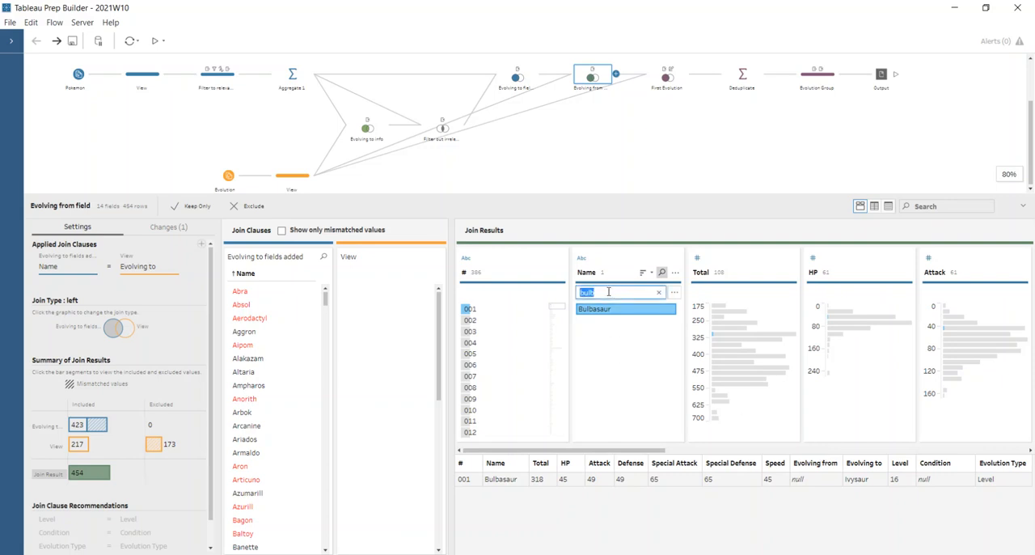
{"action": "type", "text": "venu"}
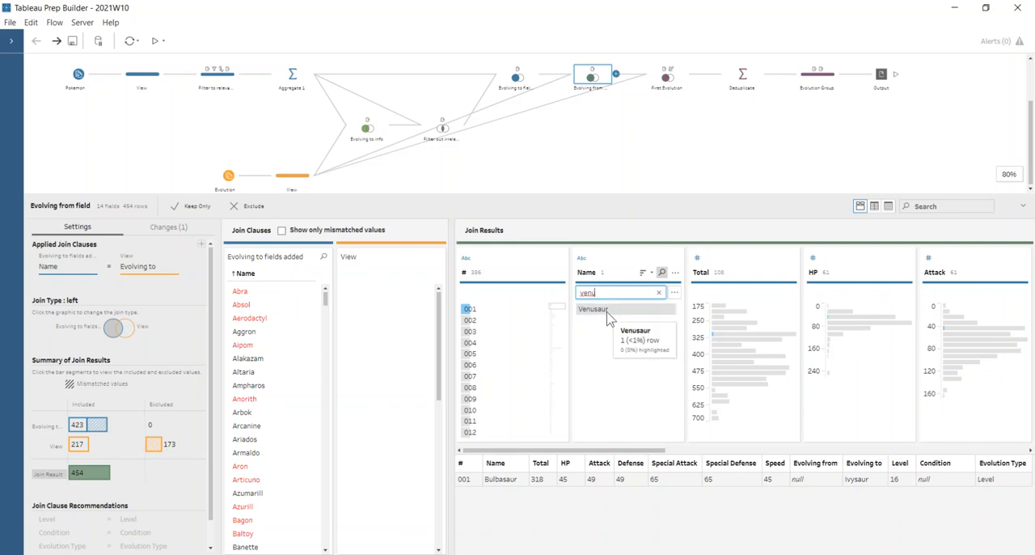
{"action": "left_click", "coordinate": [608, 312]}
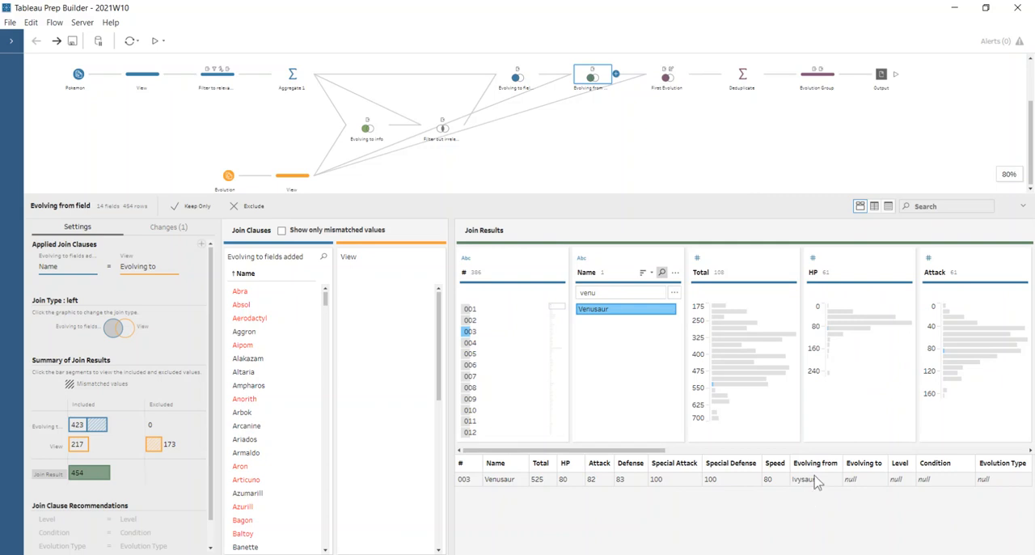
Open the First Evolution join and highlight the Bulbasaur rows in its First Evolution field
{"action": "left_click", "coordinate": [665, 78]}
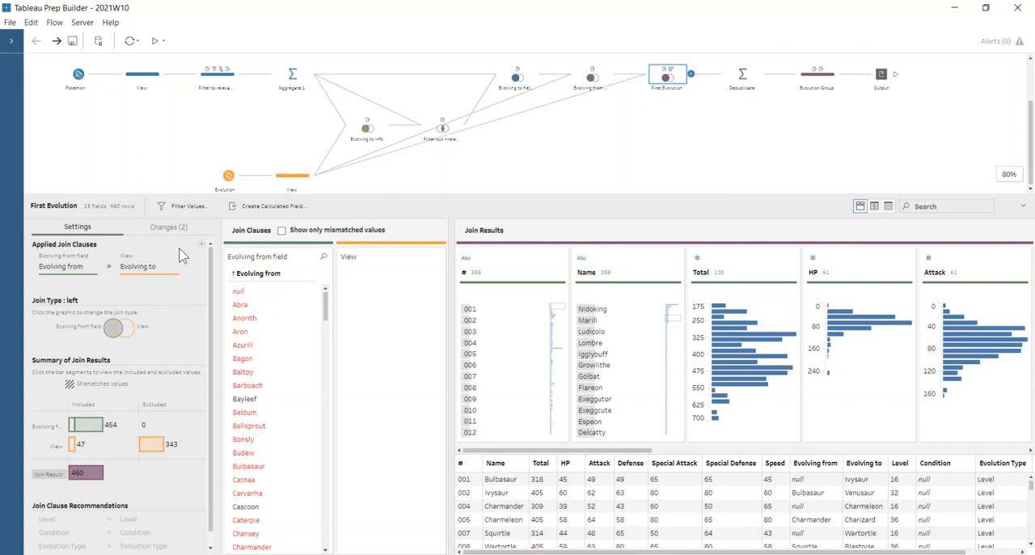
{"action": "left_click_drag", "start_coordinate": [575, 451], "coordinate": [1012, 446]}
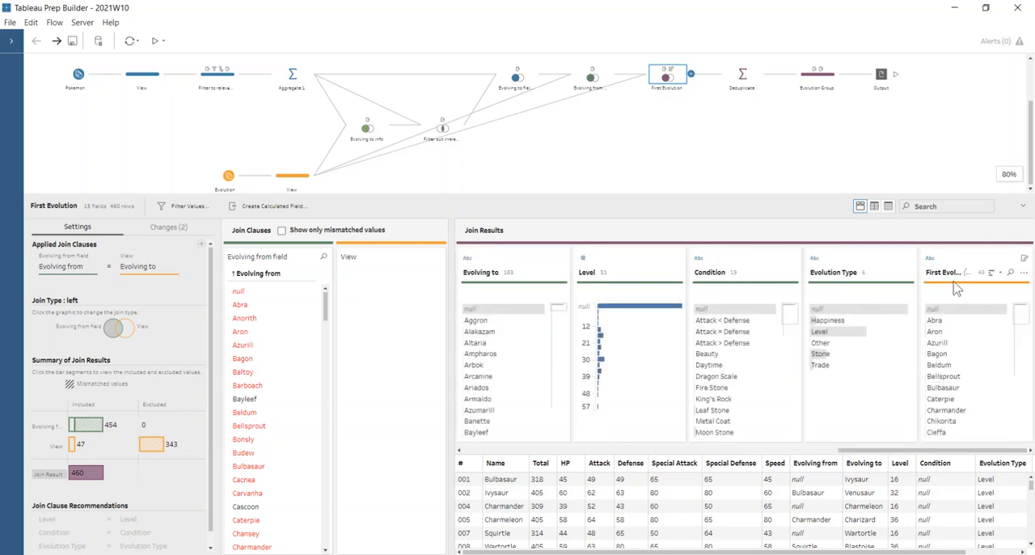
{"action": "left_click", "coordinate": [974, 388]}
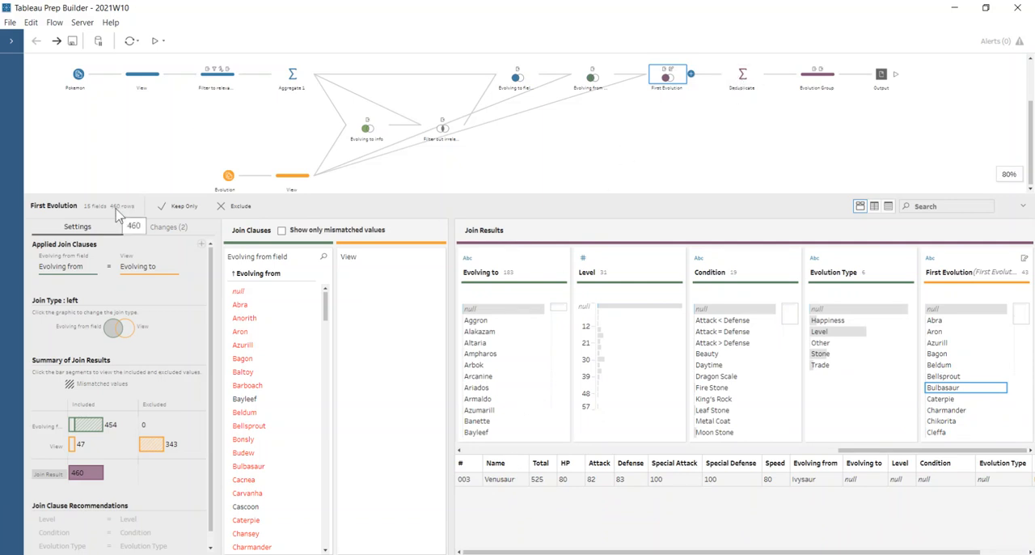
Open the Deduplicate aggregate step and highlight Eevee's rows among the grouped Name values
{"action": "left_click", "coordinate": [735, 77]}
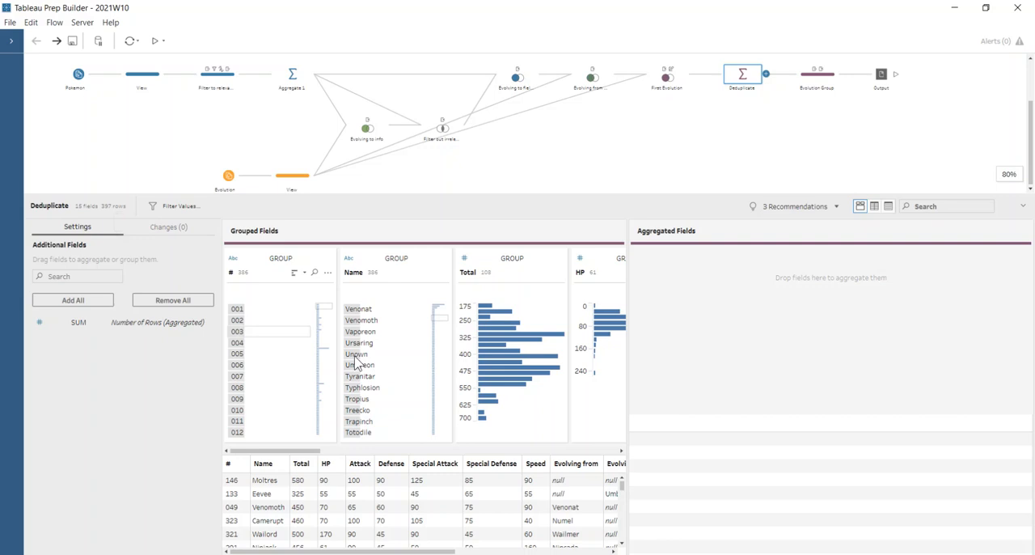
{"action": "scroll", "coordinate": [392, 382], "scroll_direction": "up", "scroll_amount": 5}
{"action": "left_click", "coordinate": [395, 311]}
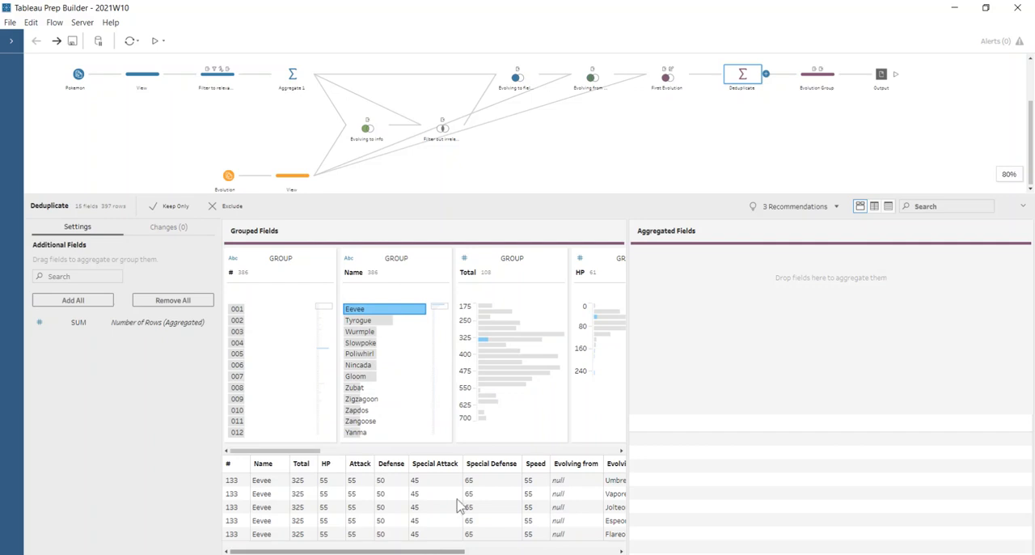
Open the Evolution Group step and review its calculated field's formula, then save the calculation as it is
{"action": "left_click", "coordinate": [824, 85]}
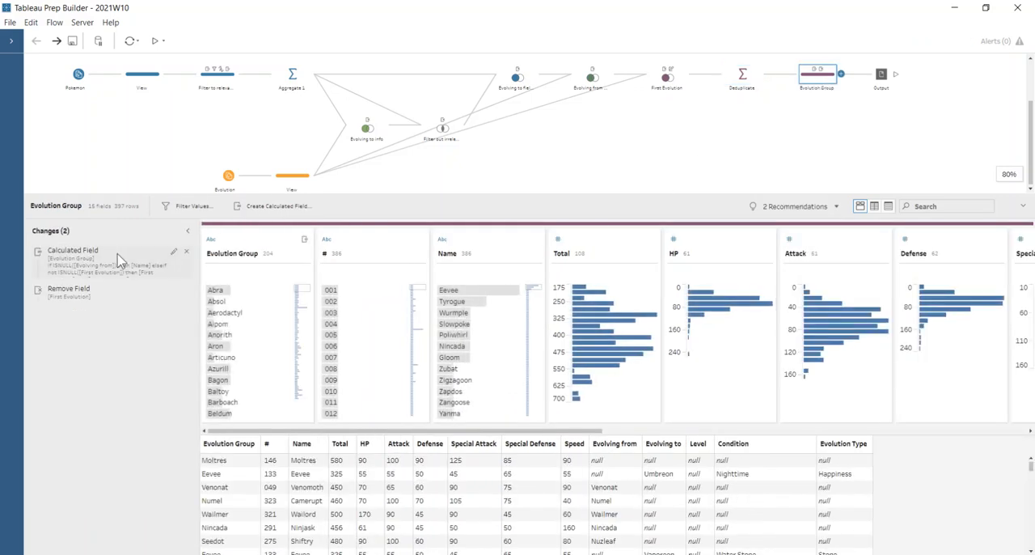
{"action": "left_click", "coordinate": [173, 252]}
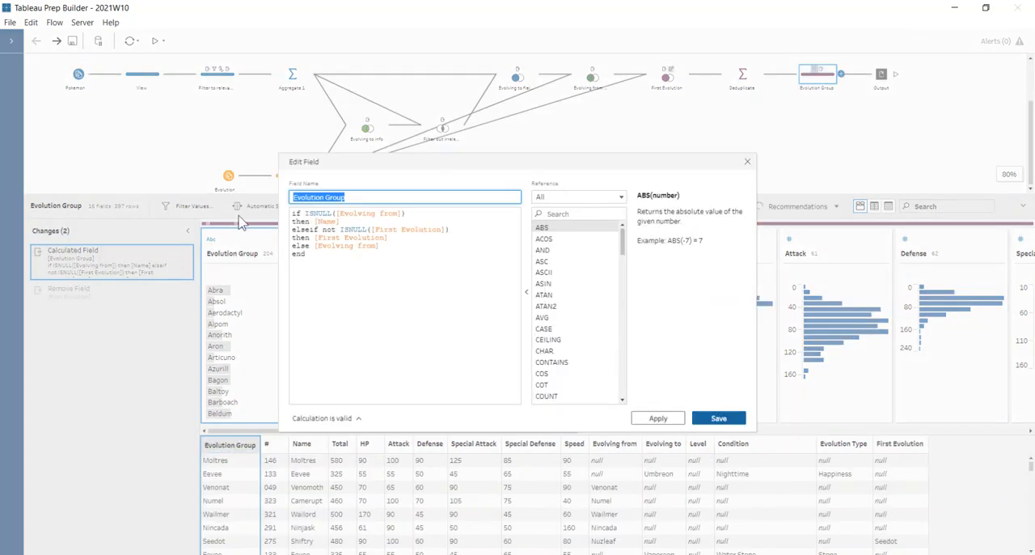
{"action": "left_click_drag", "start_coordinate": [345, 158], "coordinate": [377, 101]}
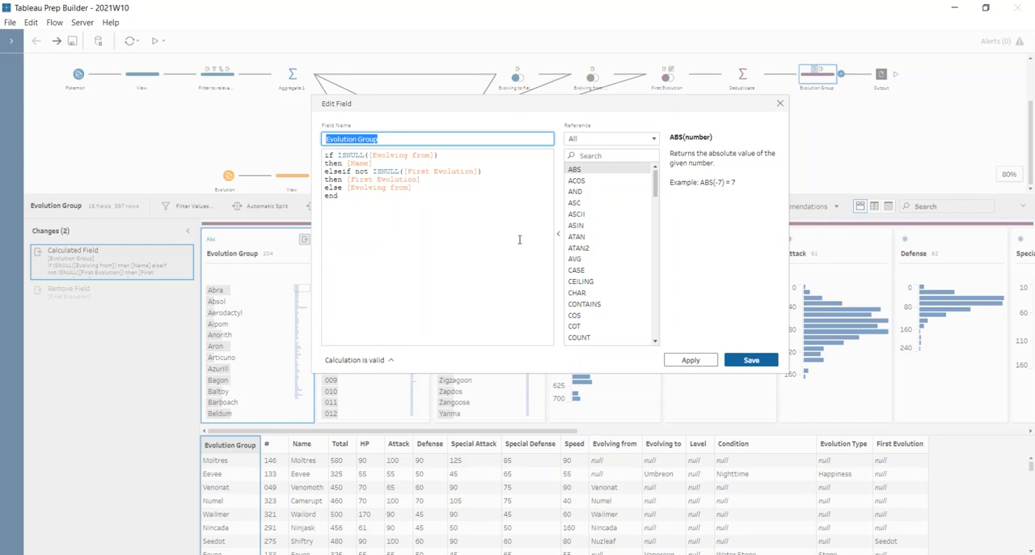
{"action": "left_click", "coordinate": [767, 364]}
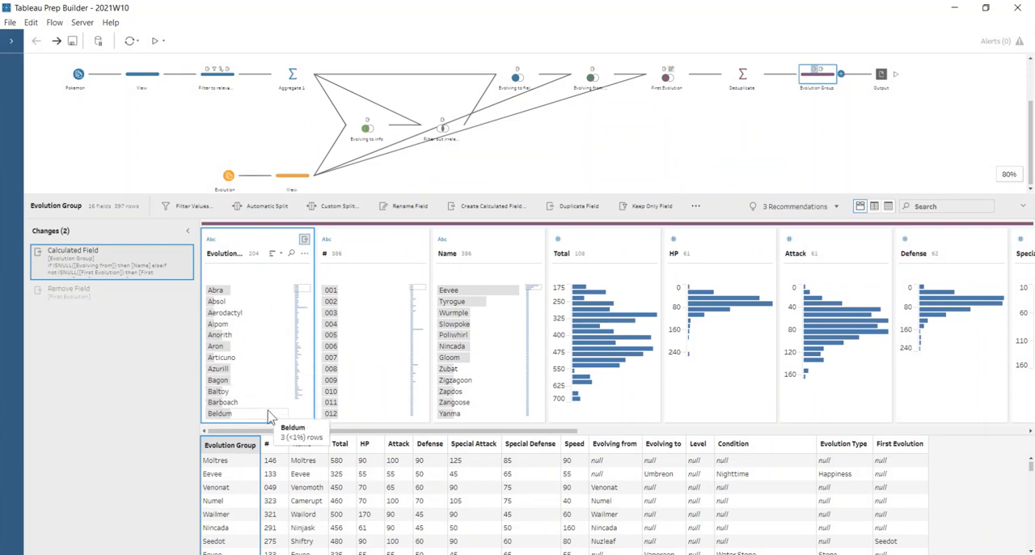
Highlight the Beldum rows in the Evolution Group field to check the group's members, then clear the highlight
{"action": "left_click", "coordinate": [271, 415]}
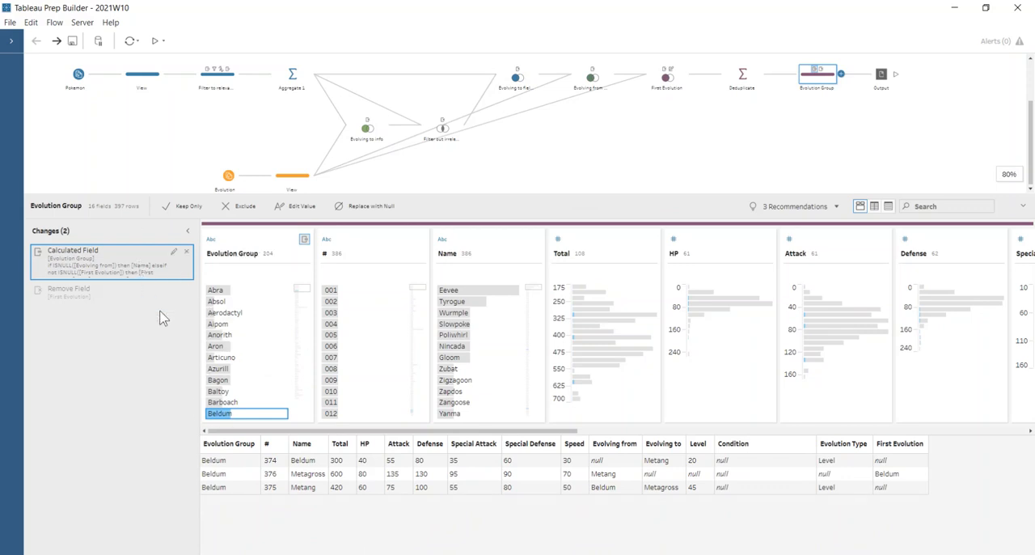
{"action": "left_click", "coordinate": [230, 419]}
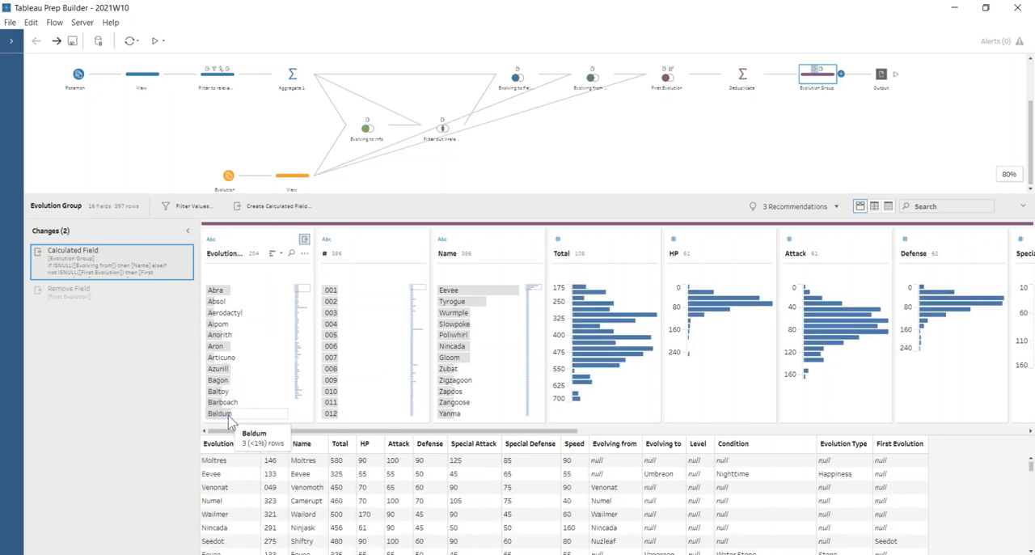